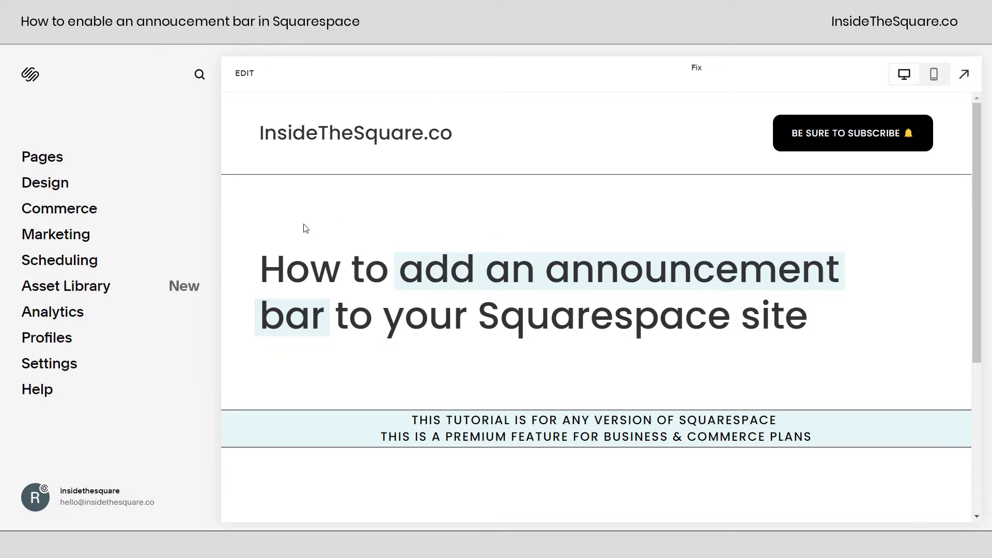
- Open the Announcement Bar settings from the Marketing panel's Engagement tools
click(61, 240)
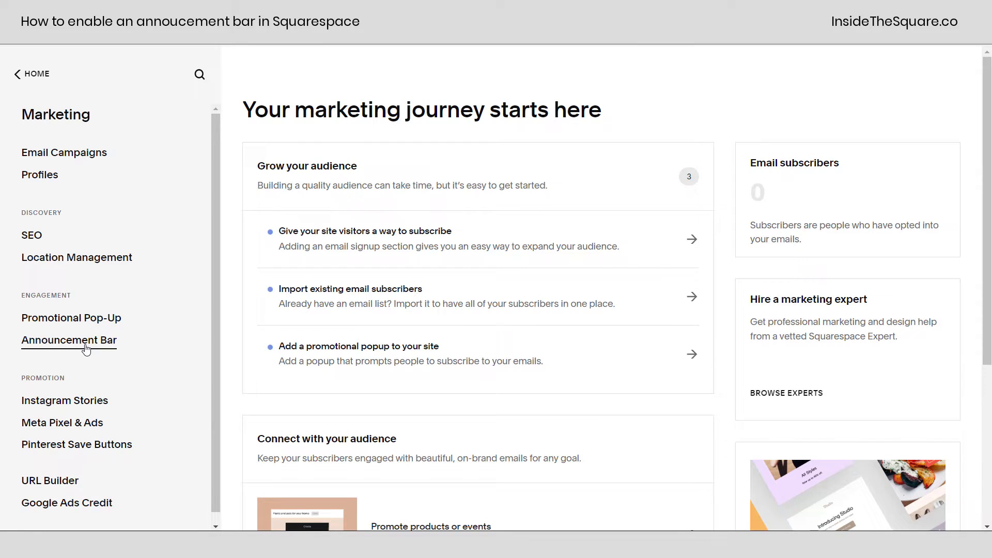
click(86, 350)
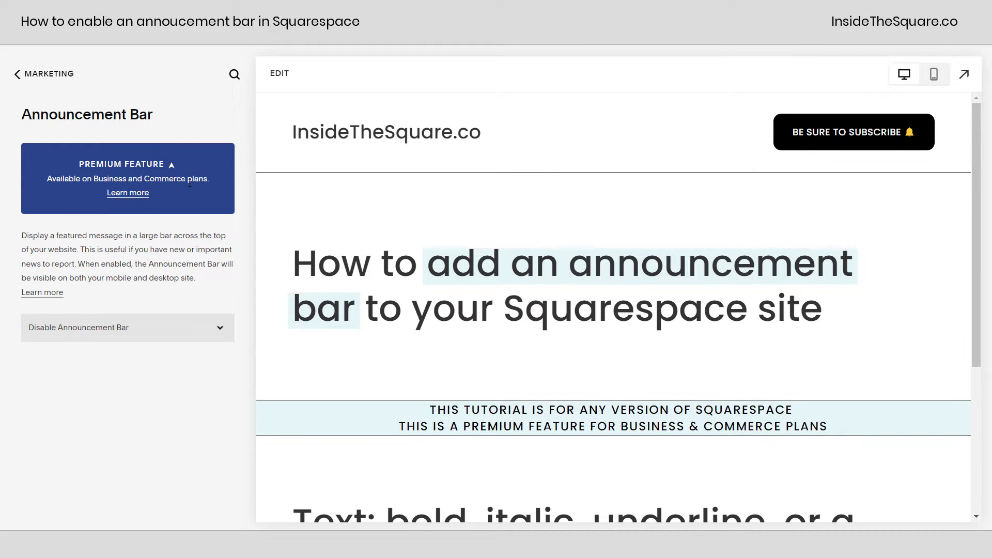
- Choose Enable Announcement Bar and select the default announcement message text
click(219, 337)
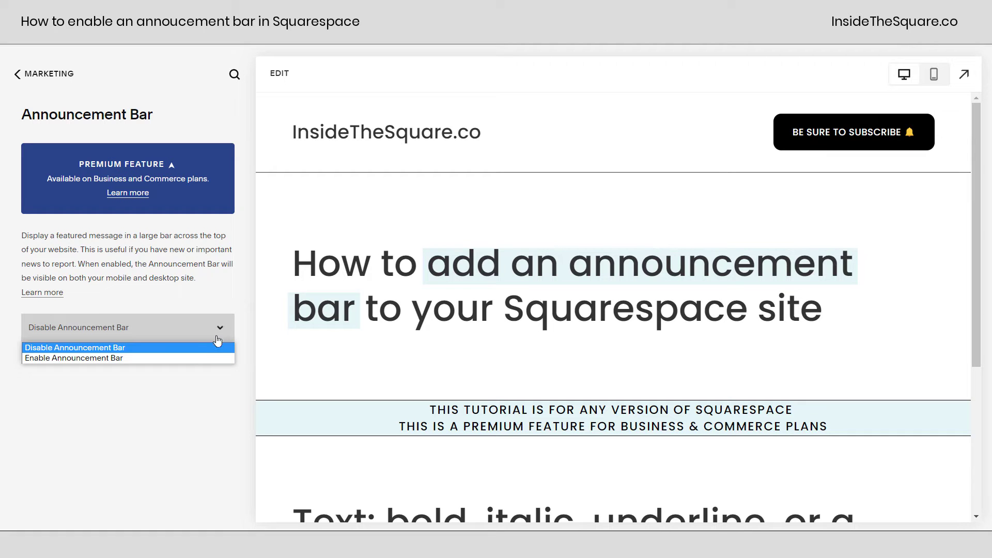
click(187, 358)
drag(208, 371, 11, 355)
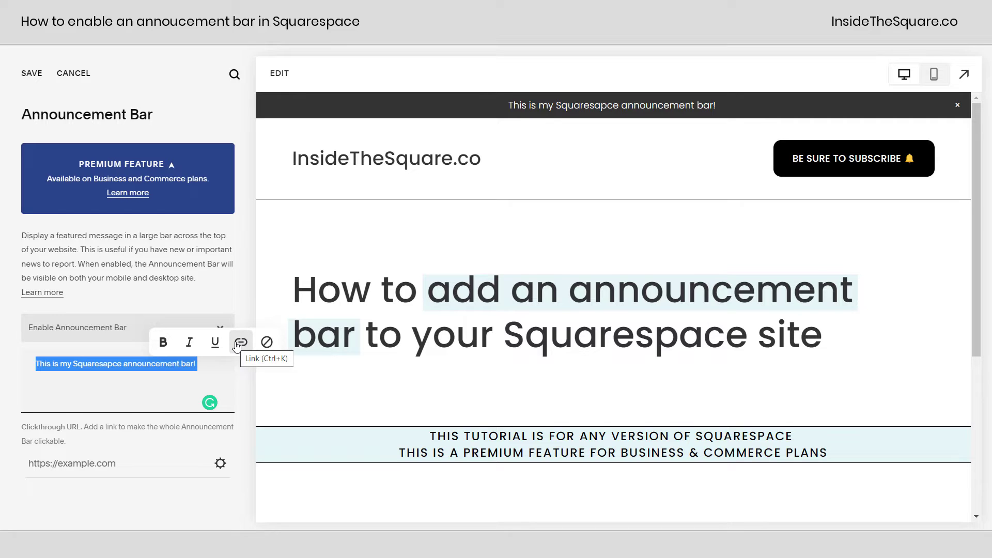
- Replace the trailing '!' so the announcement ends with '- this text is customizable!'
click(207, 368)
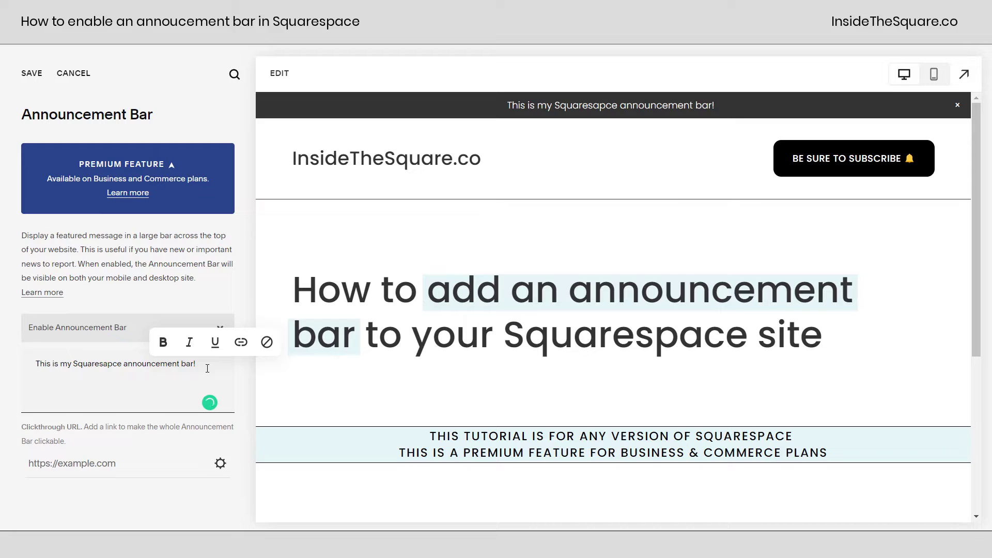
key(BackSpace)
key(BackSpace)
text(-  this text is customizable!)
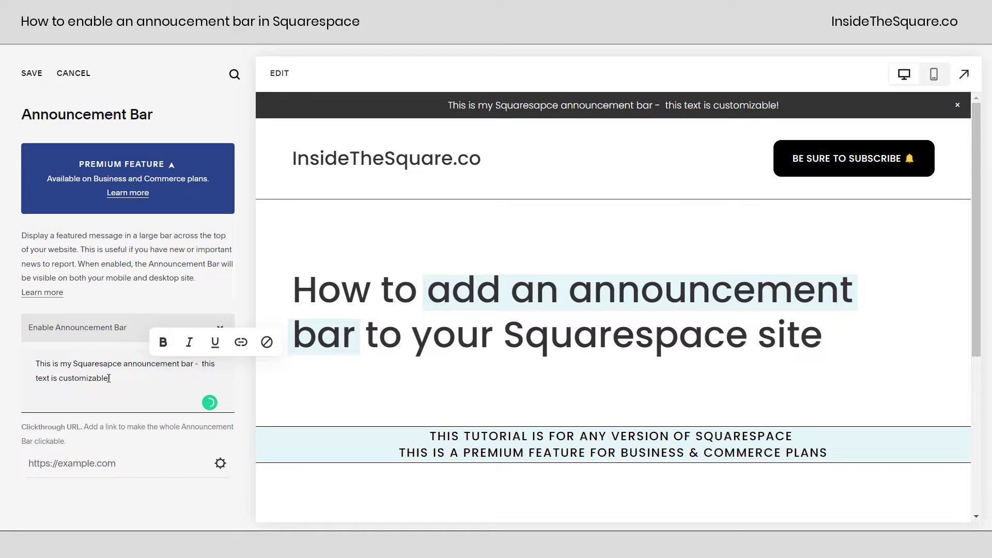
- Try bold, italic and underline on 'customizable', then remove all three, leaving it plain
drag(108, 379, 60, 378)
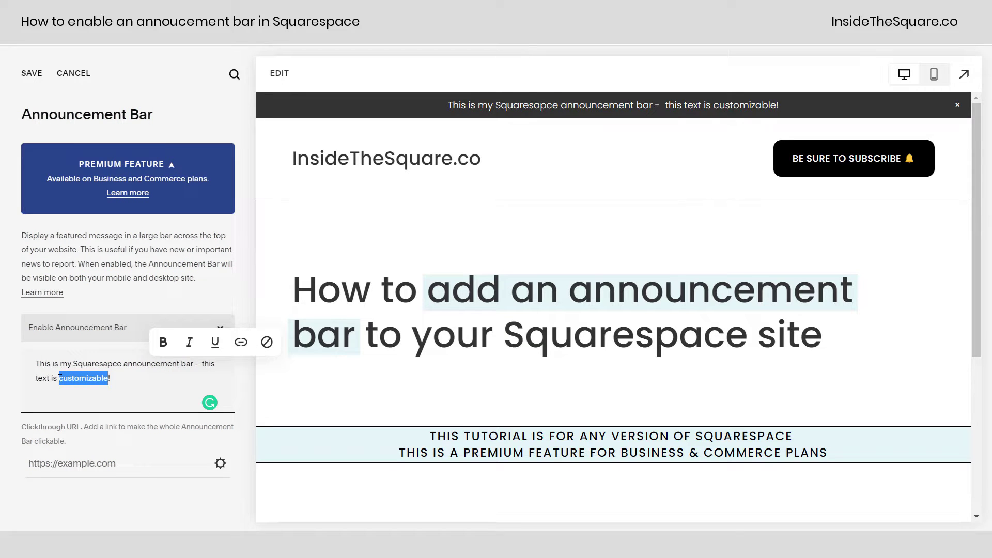
click(163, 342)
click(190, 342)
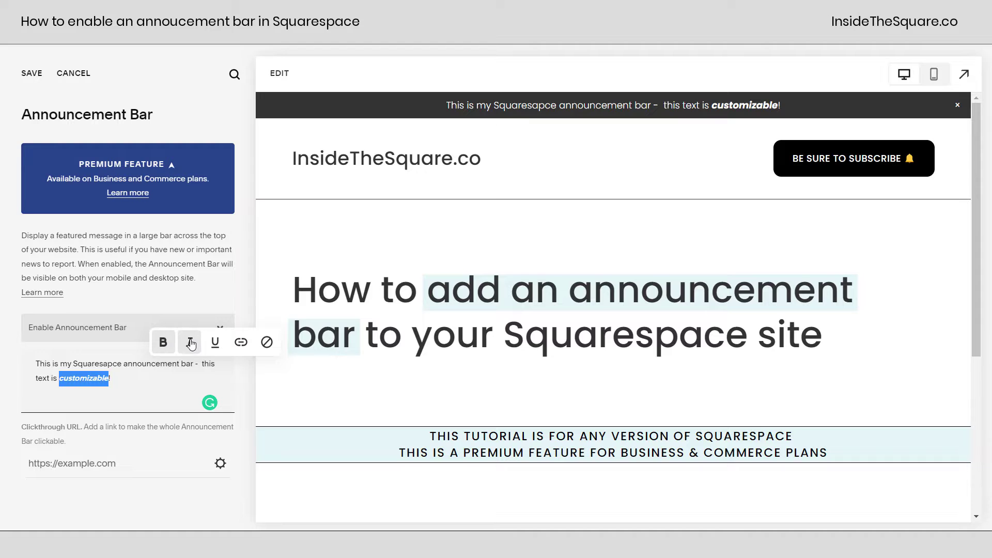
click(214, 344)
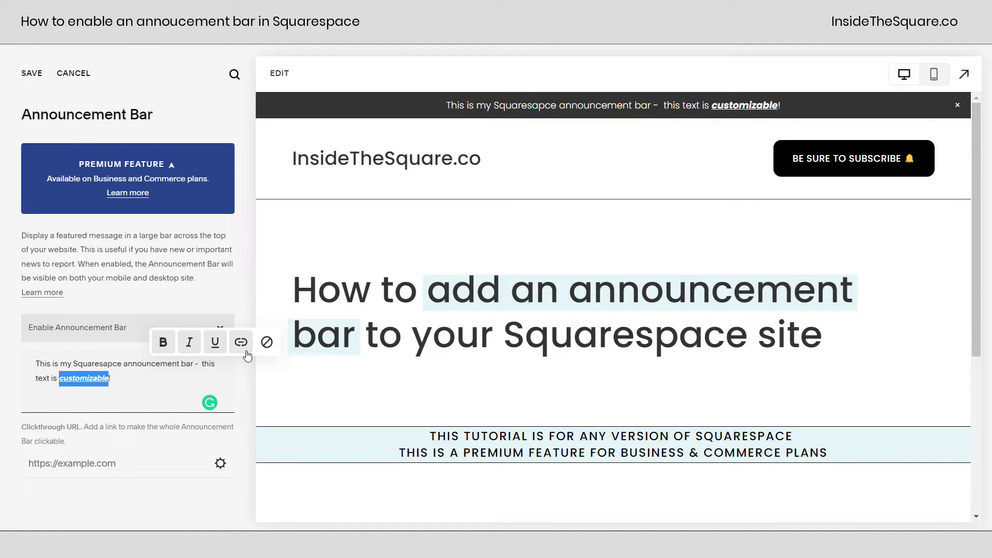
click(215, 343)
click(188, 344)
click(163, 342)
click(170, 378)
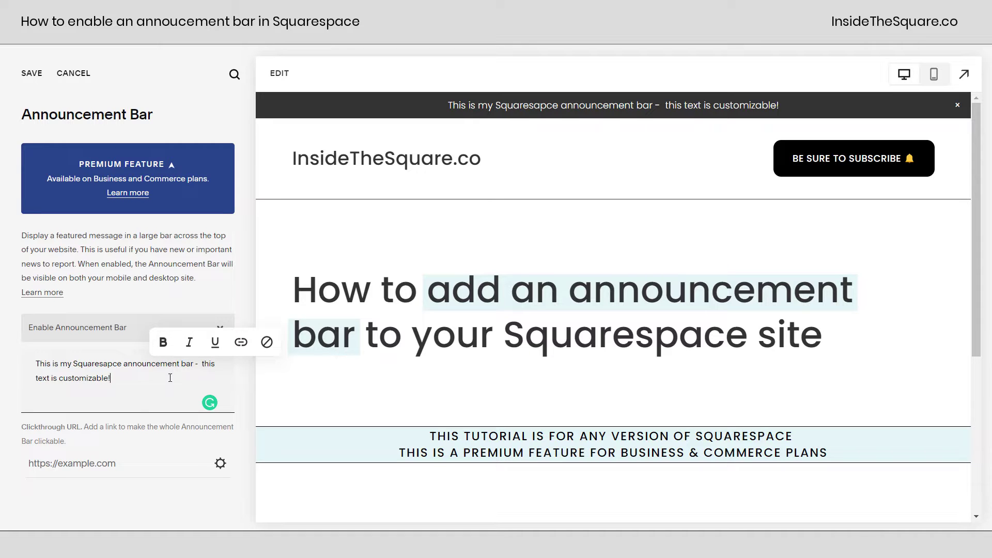
- Highlight the Clickthrough URL explanation, then focus the Clickthrough URL field
drag(75, 444, 20, 418)
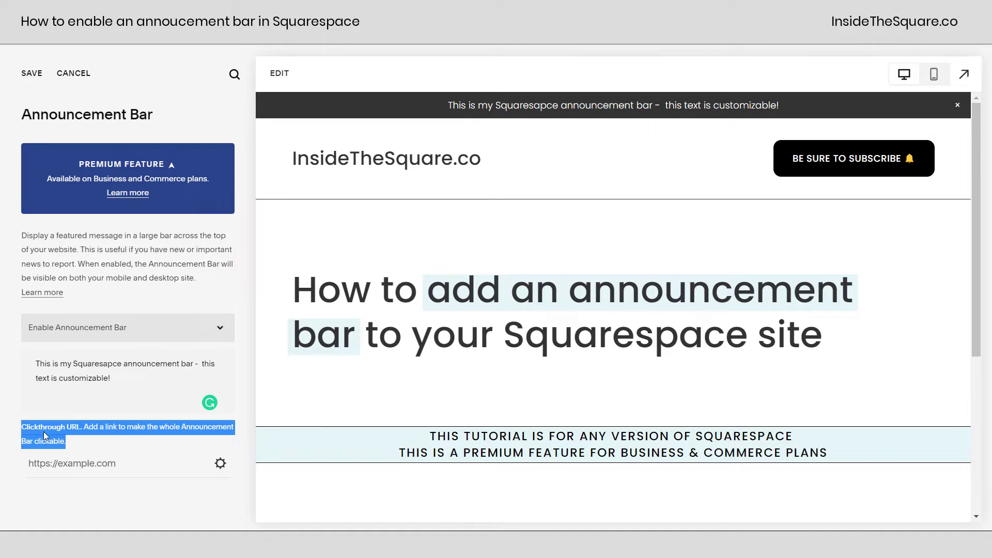
click(104, 442)
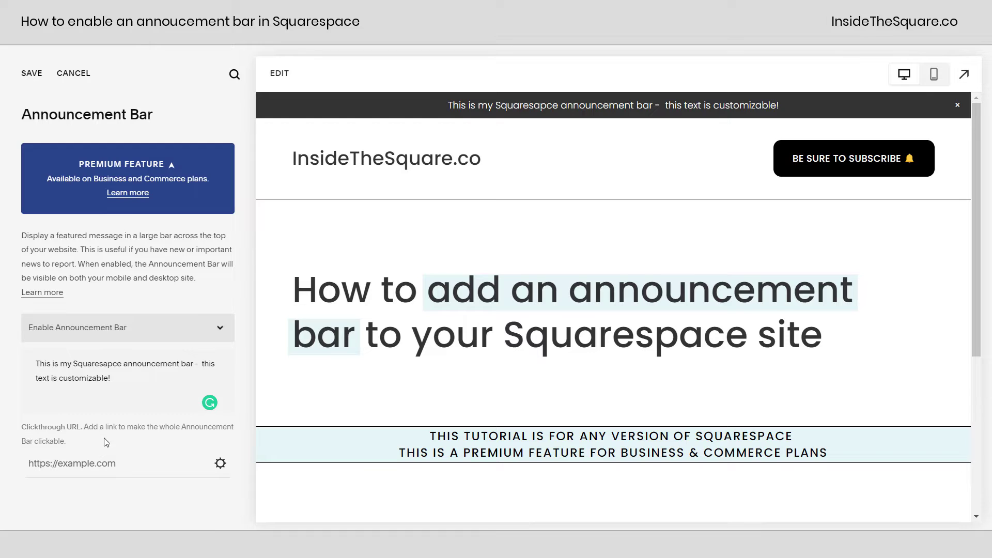
click(117, 458)
click(220, 464)
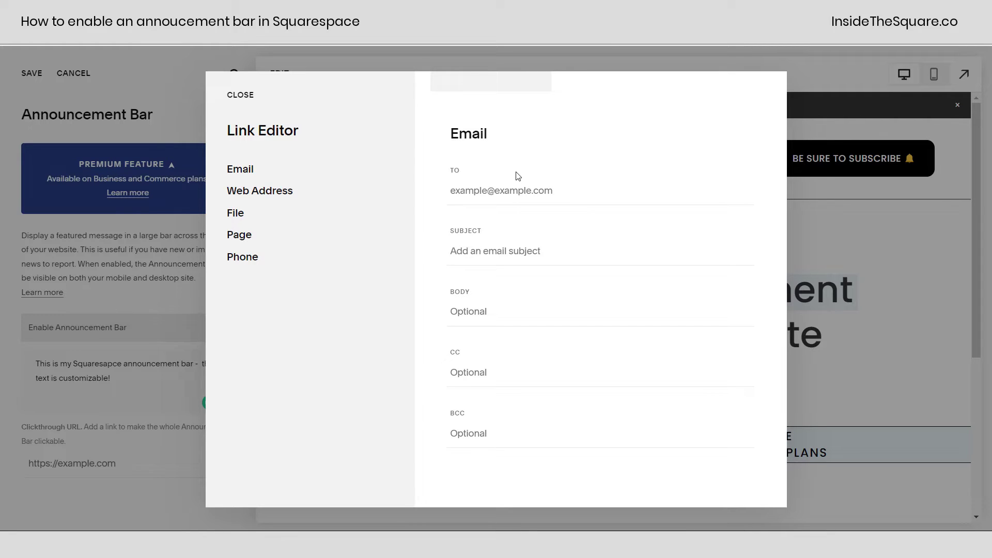
click(301, 197)
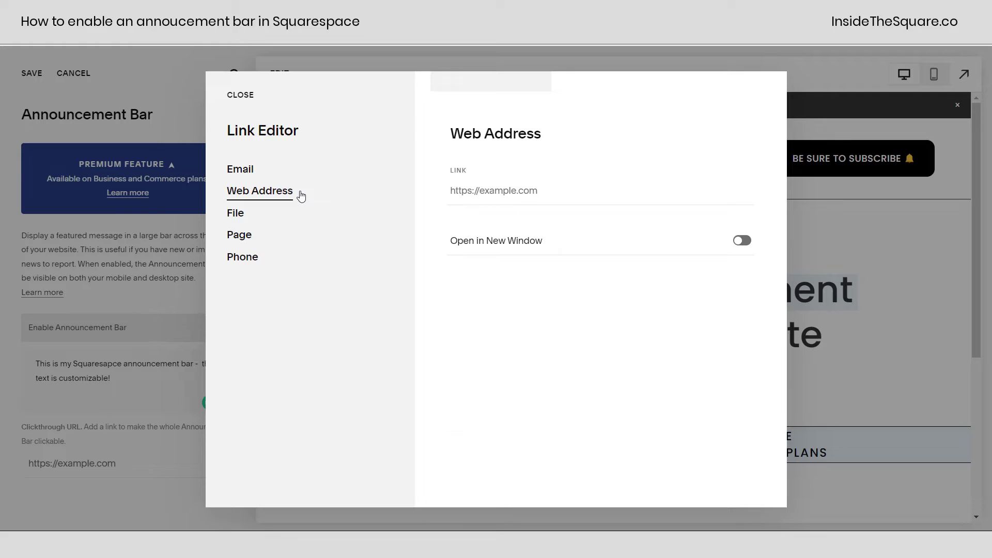
click(257, 214)
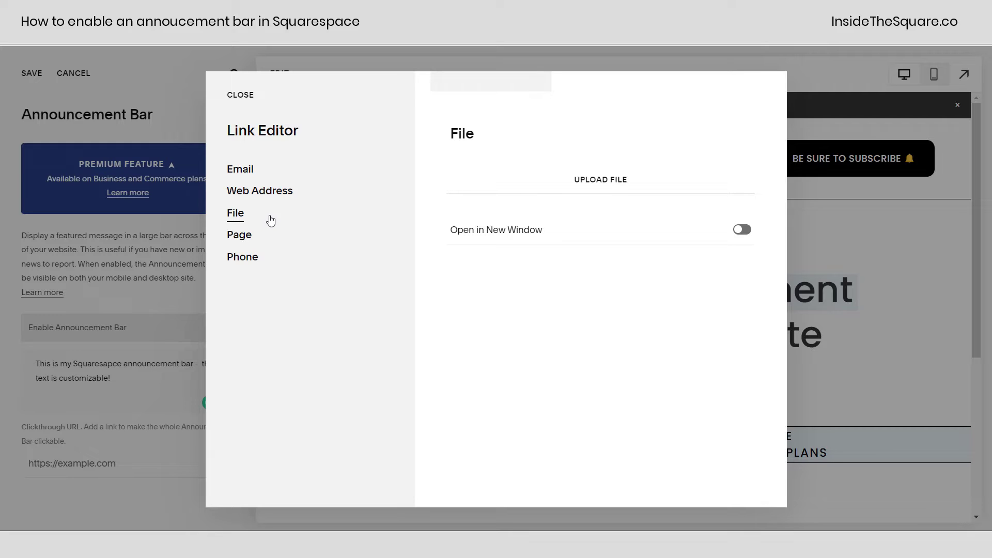
click(261, 242)
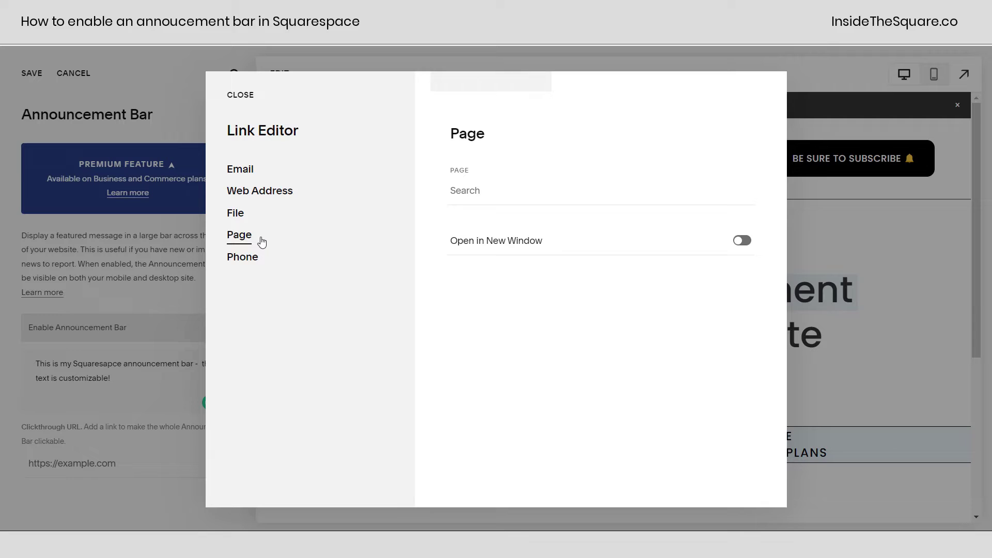
click(258, 266)
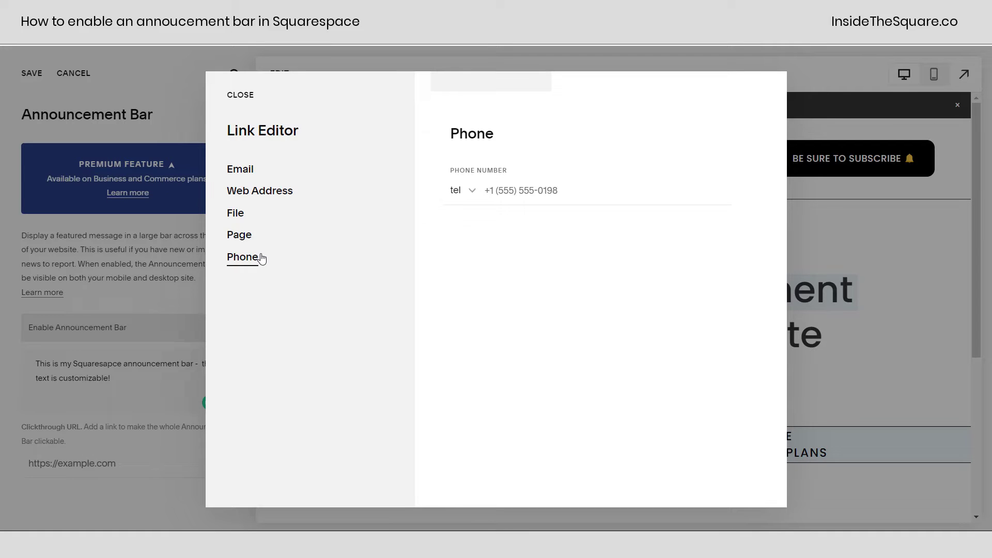
click(248, 100)
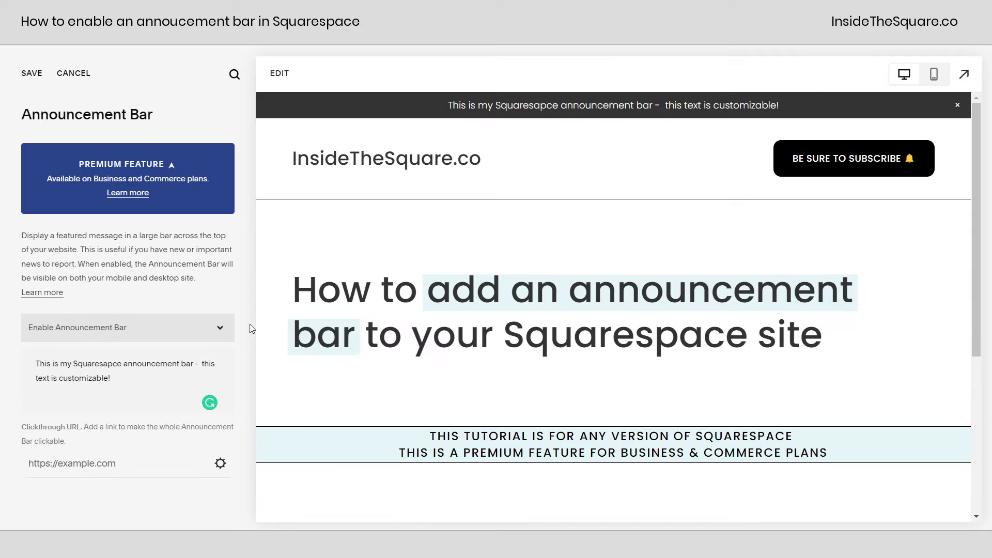
- Browse the Link Editor's web address, file, page and phone forms, then close it unlinked
click(220, 465)
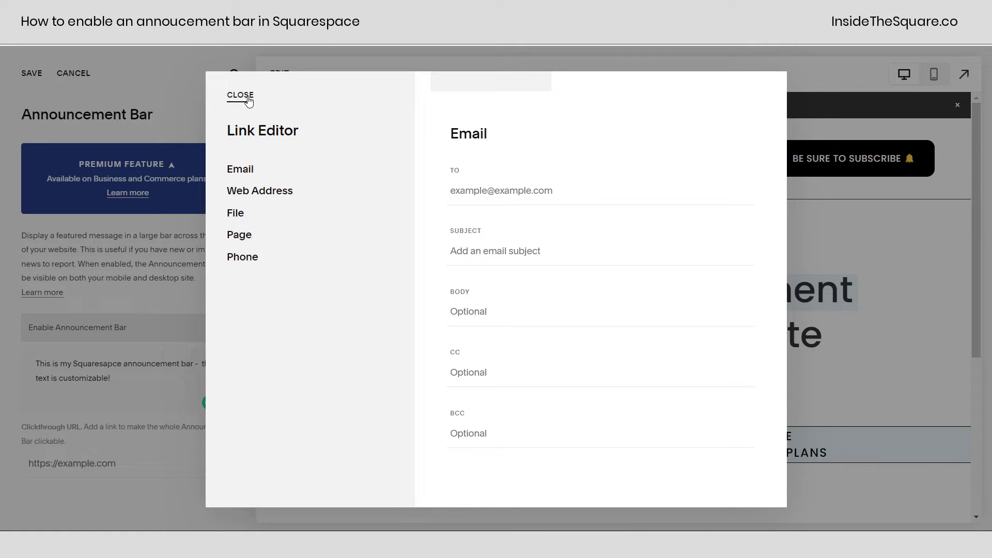
click(294, 196)
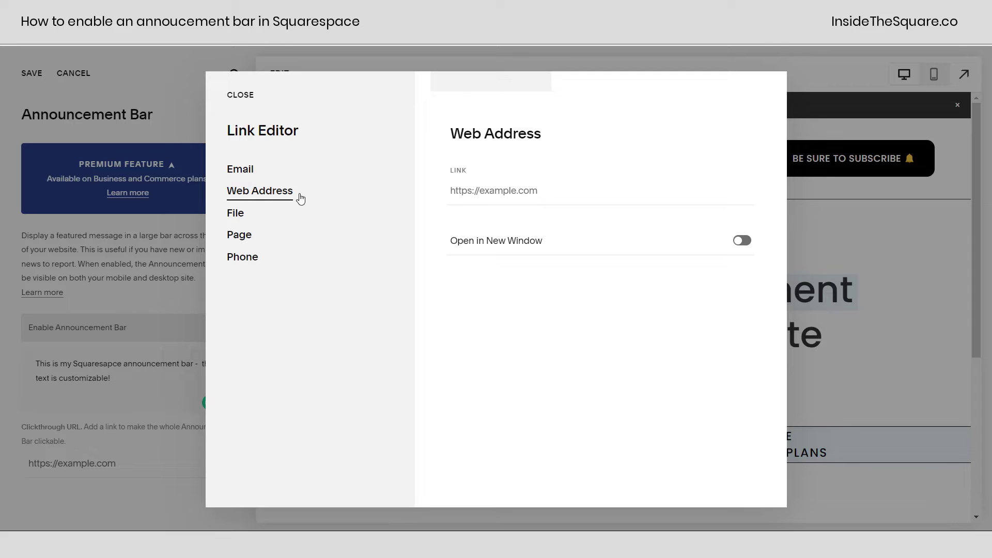
click(235, 215)
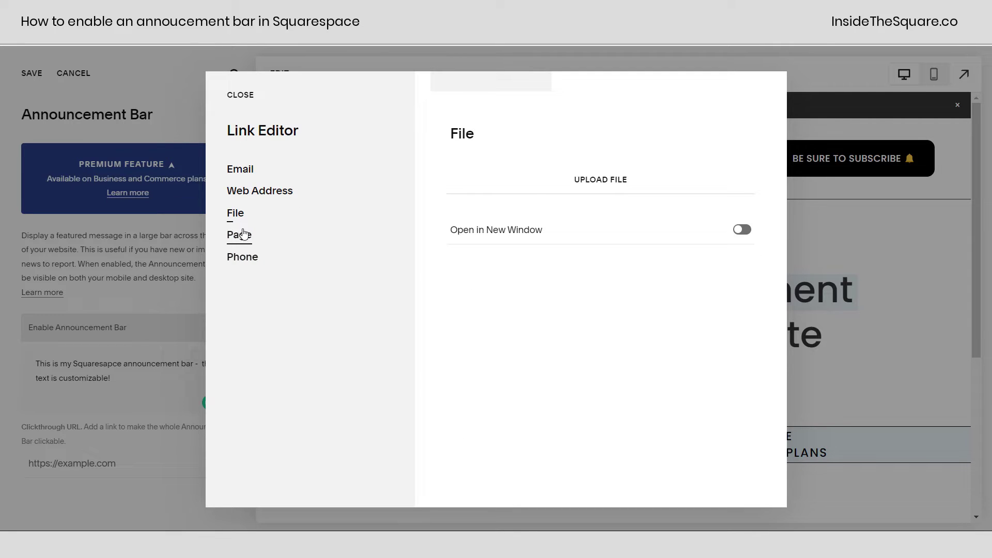
click(248, 240)
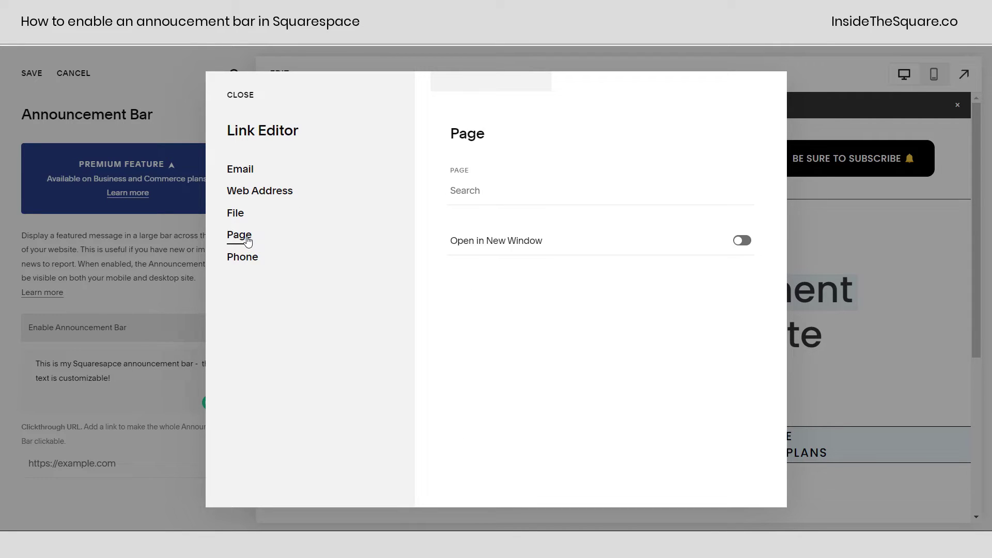
click(253, 259)
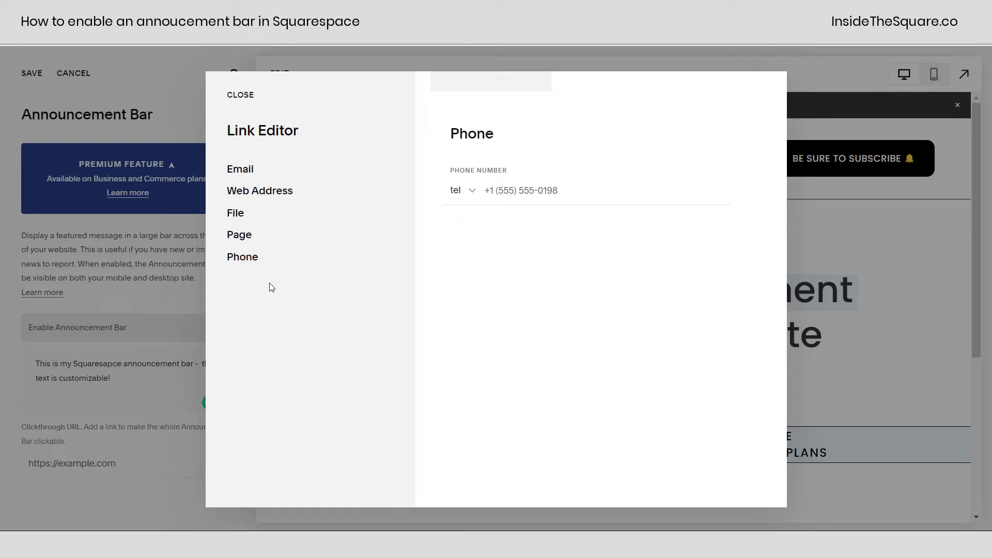
click(248, 102)
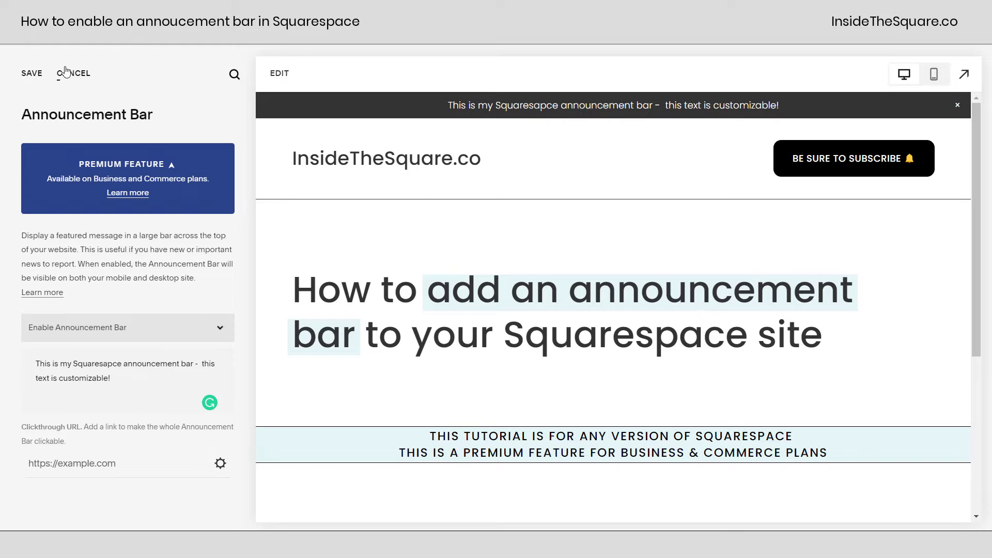
- Save the announcement bar and go back through Marketing to the Home menu
click(32, 76)
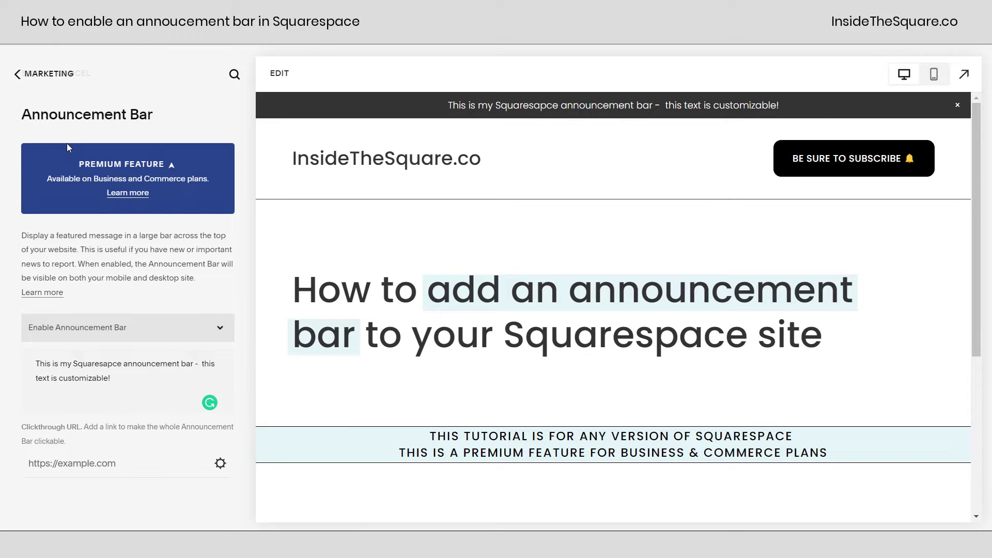
click(54, 75)
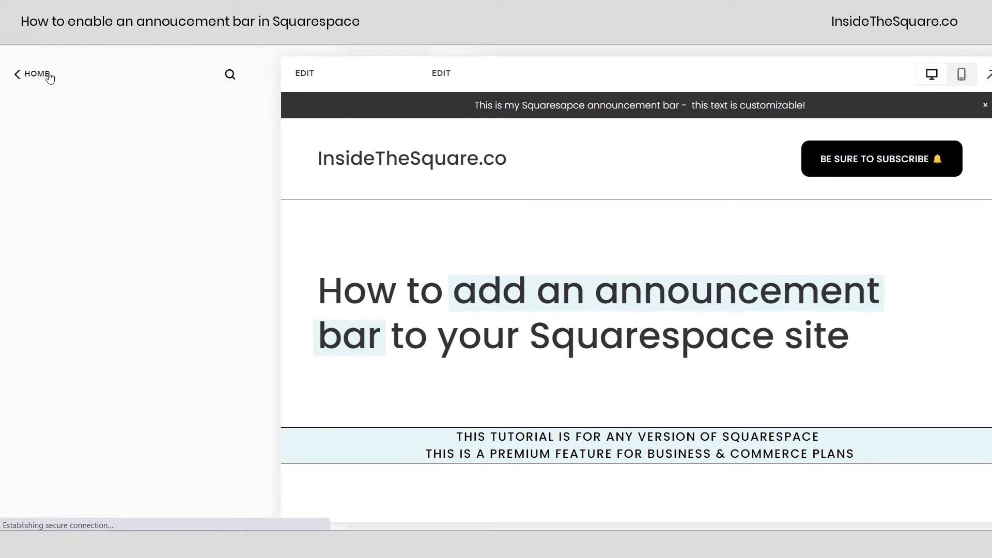
click(45, 76)
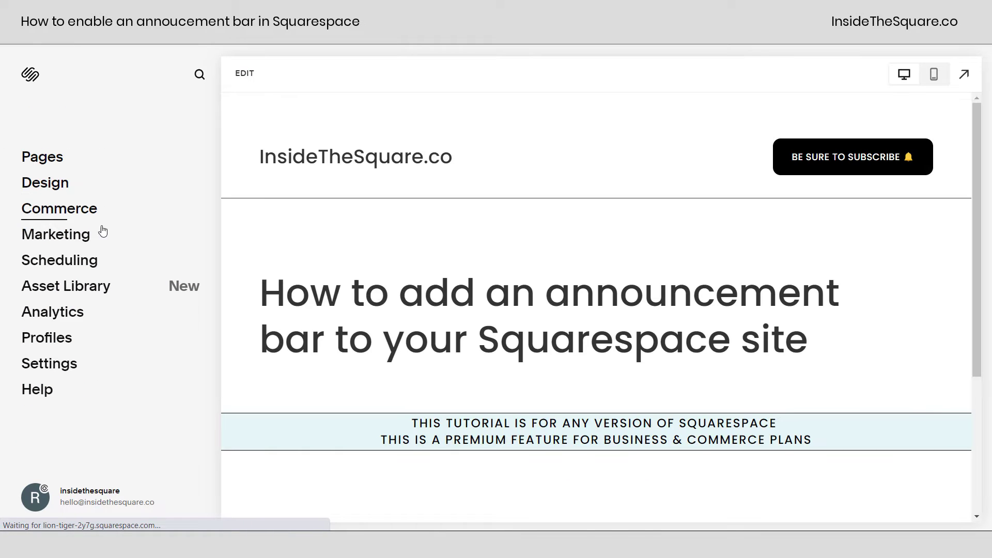
- Reopen Marketing > Announcement Bar to verify it's enabled, then return to Marketing
click(76, 236)
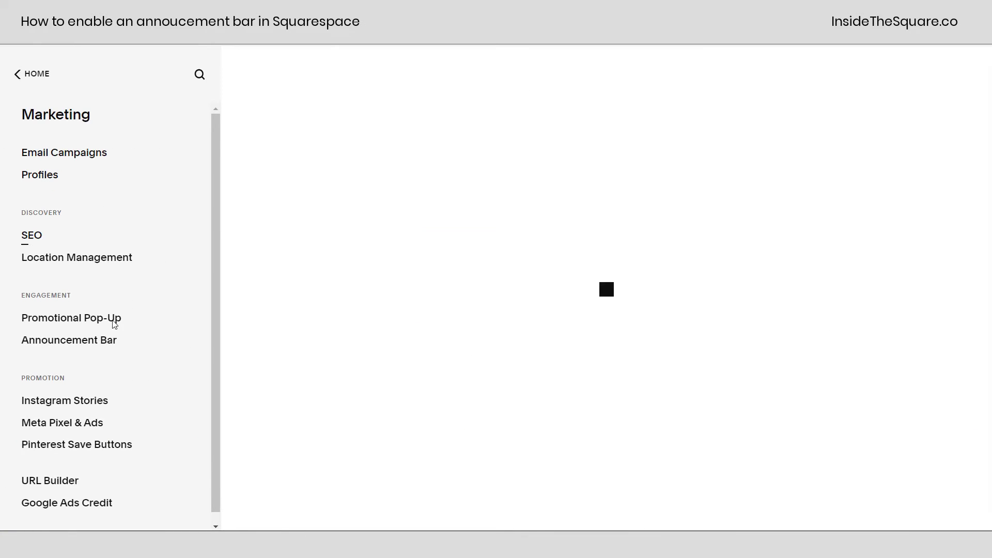
click(96, 345)
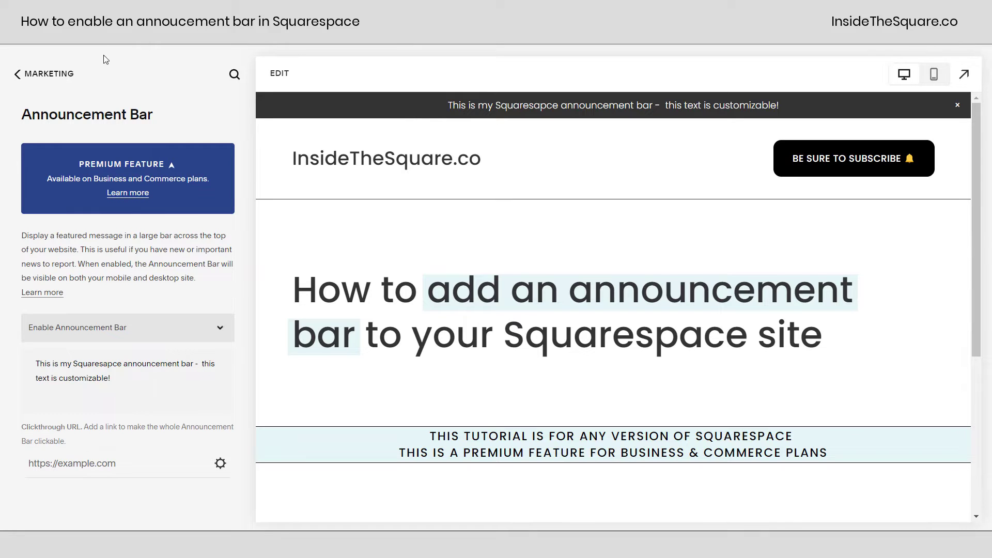
click(67, 75)
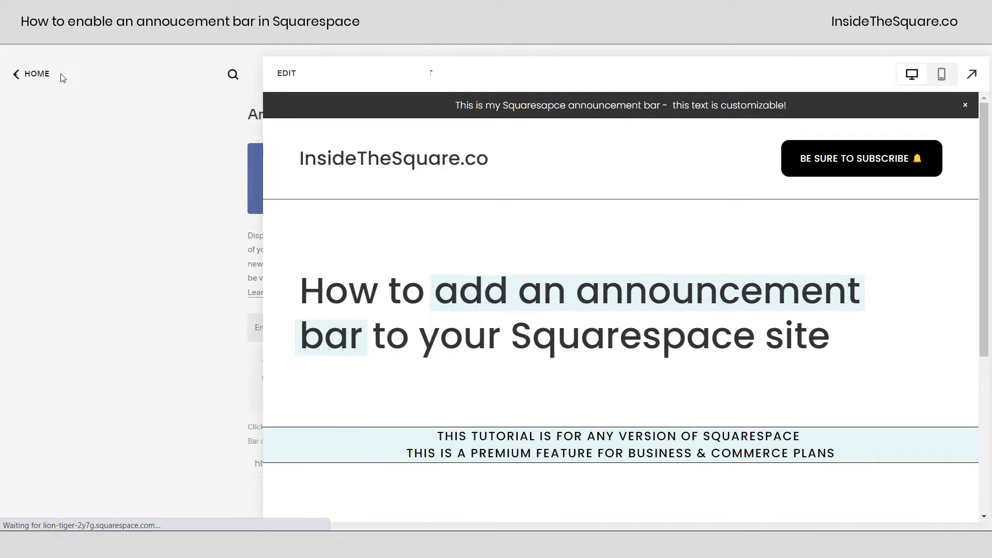
- Go to Design > Site Styles > Colors, edit Lightest 1, and filter to announcement bar colours
click(34, 76)
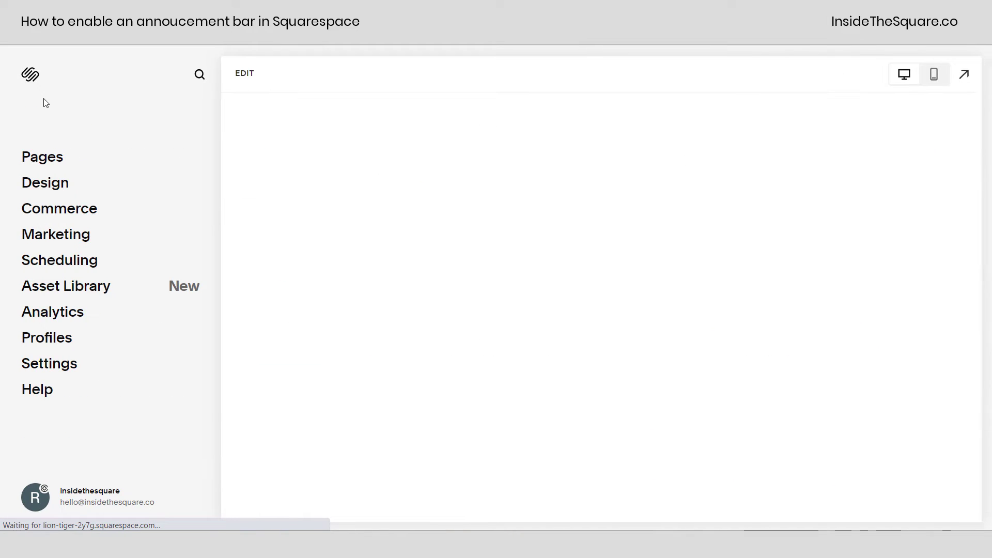
click(57, 190)
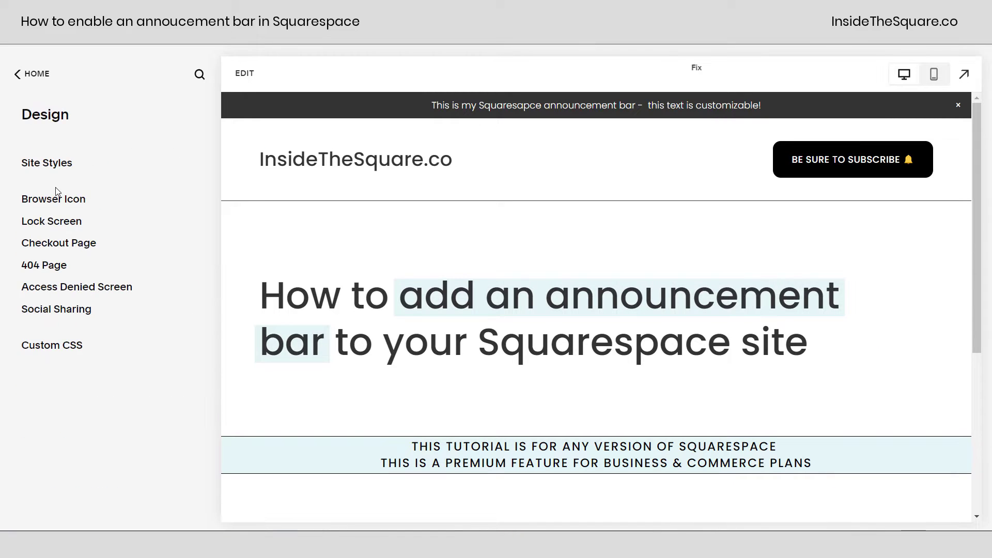
click(58, 163)
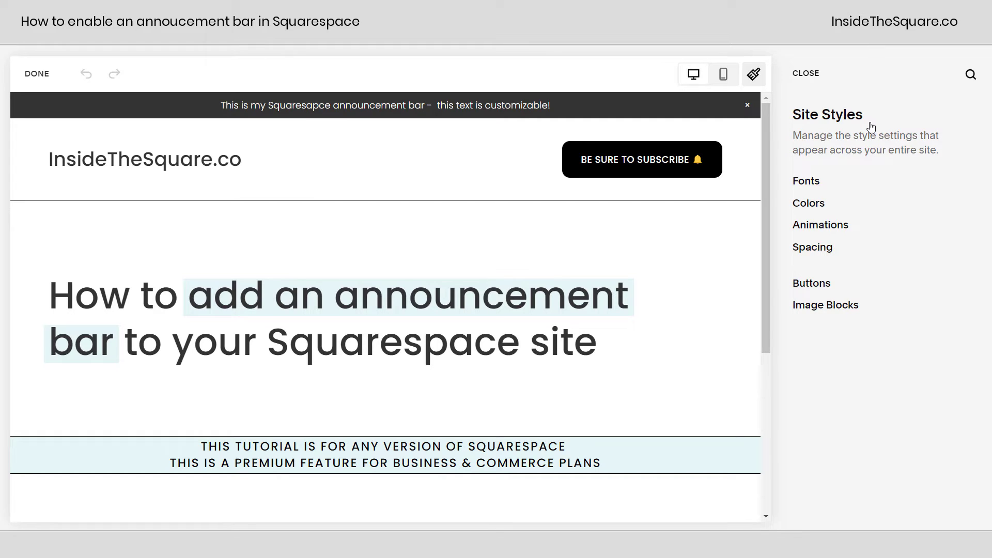
click(825, 205)
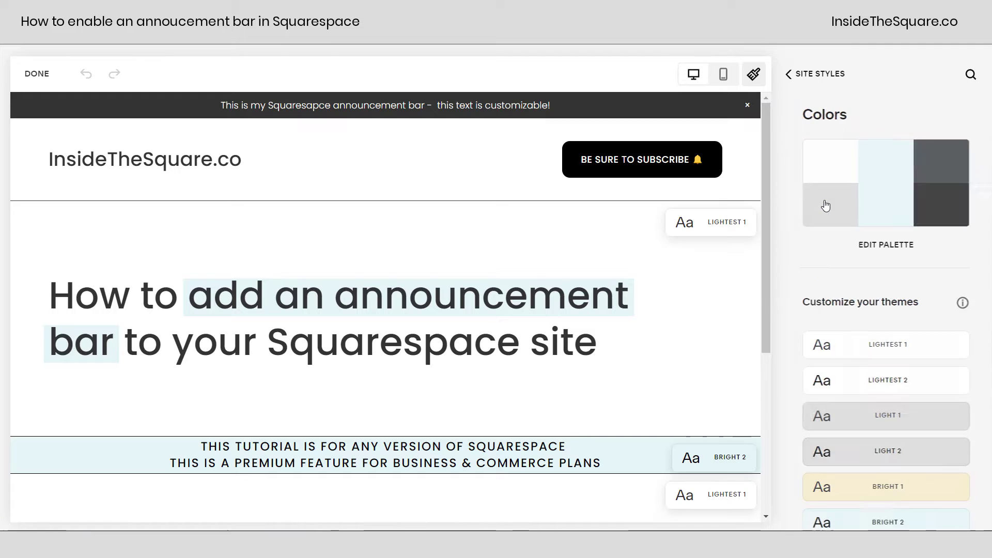
click(944, 346)
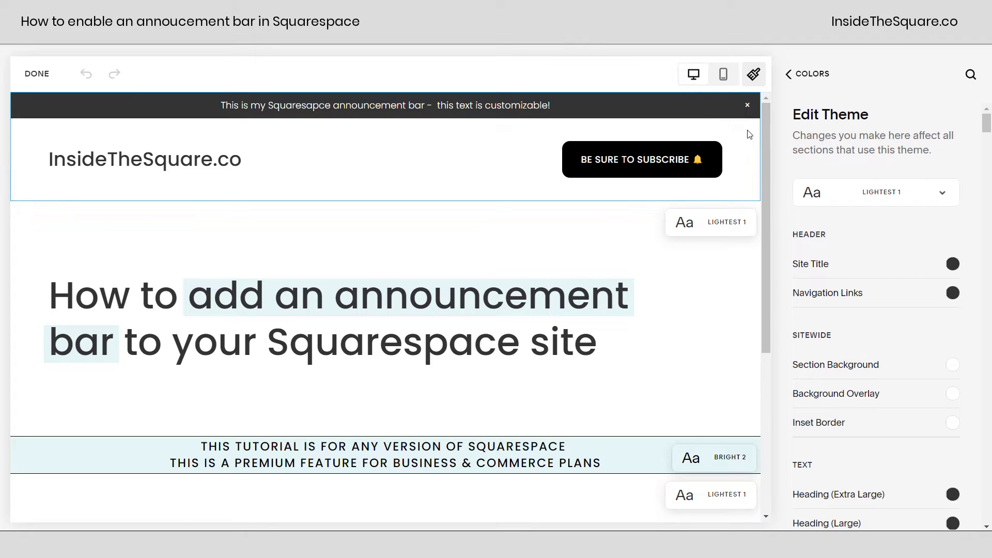
click(721, 114)
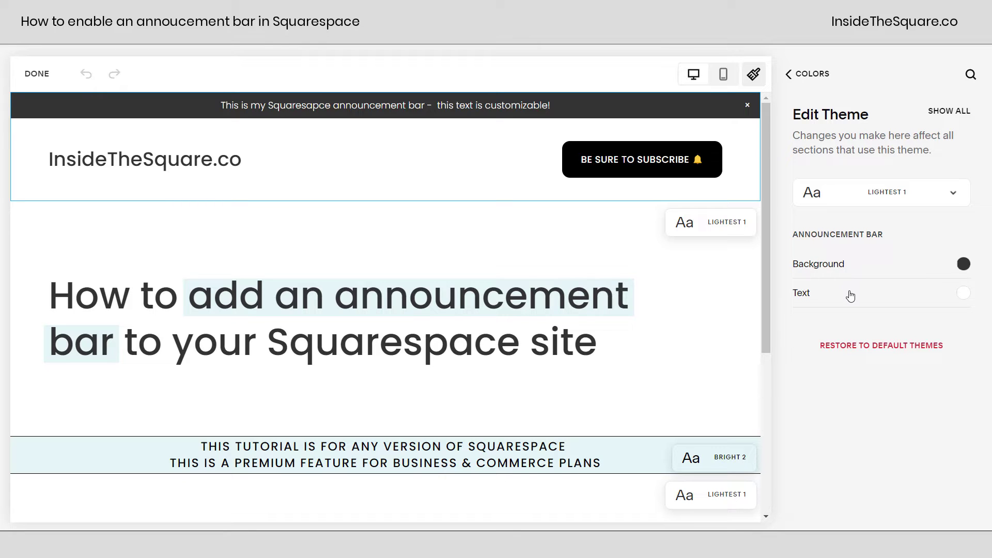
- Set the announcement bar background to a custom purple, RGB 87, 24, 155
click(964, 265)
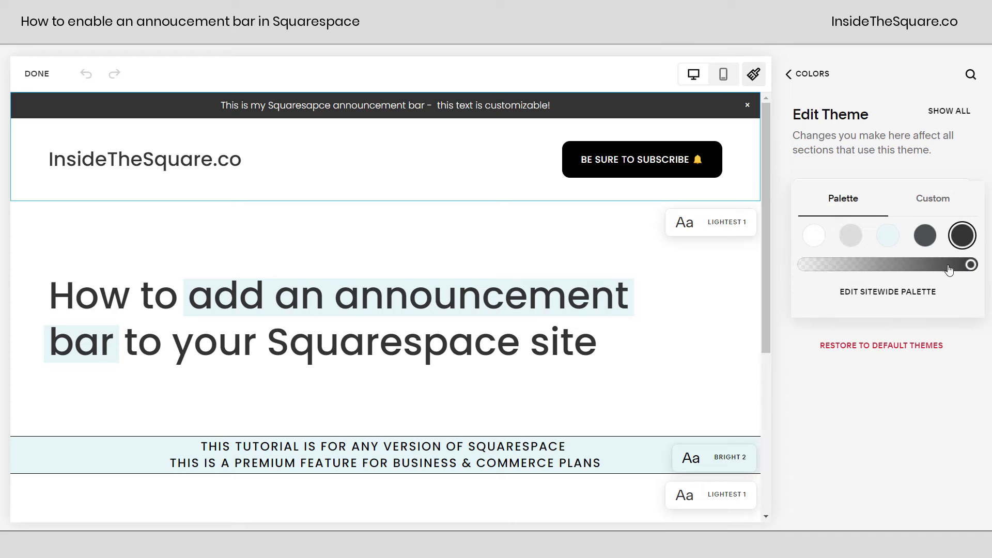
click(890, 235)
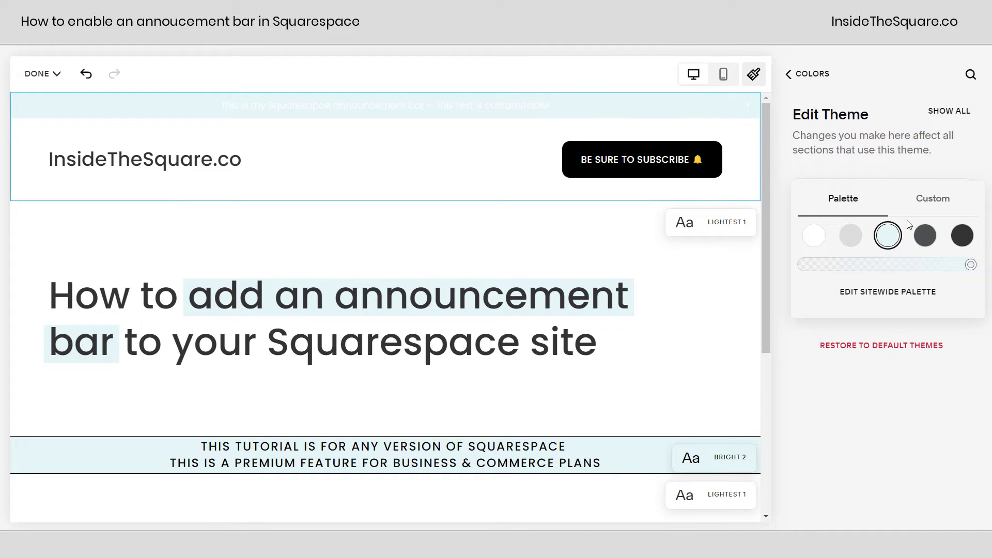
click(932, 201)
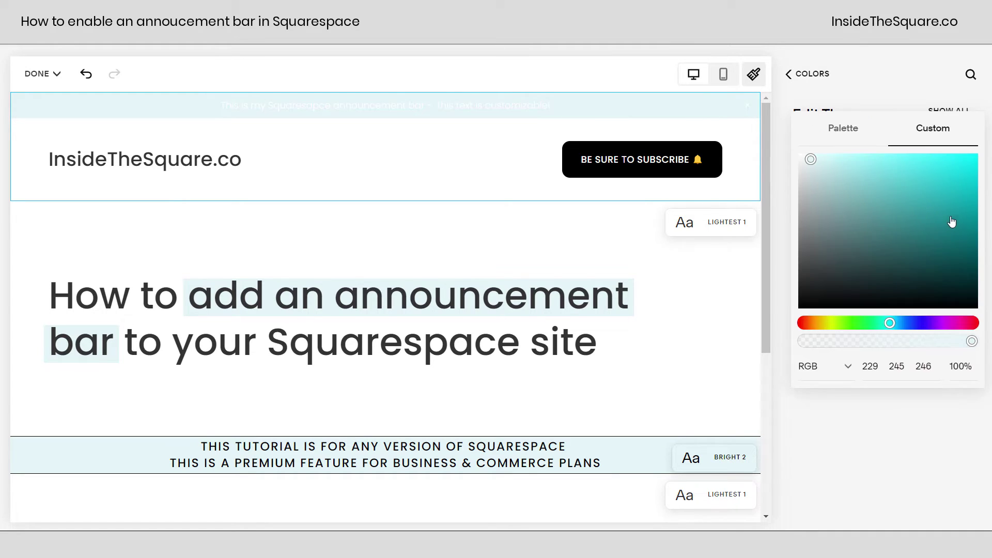
click(949, 215)
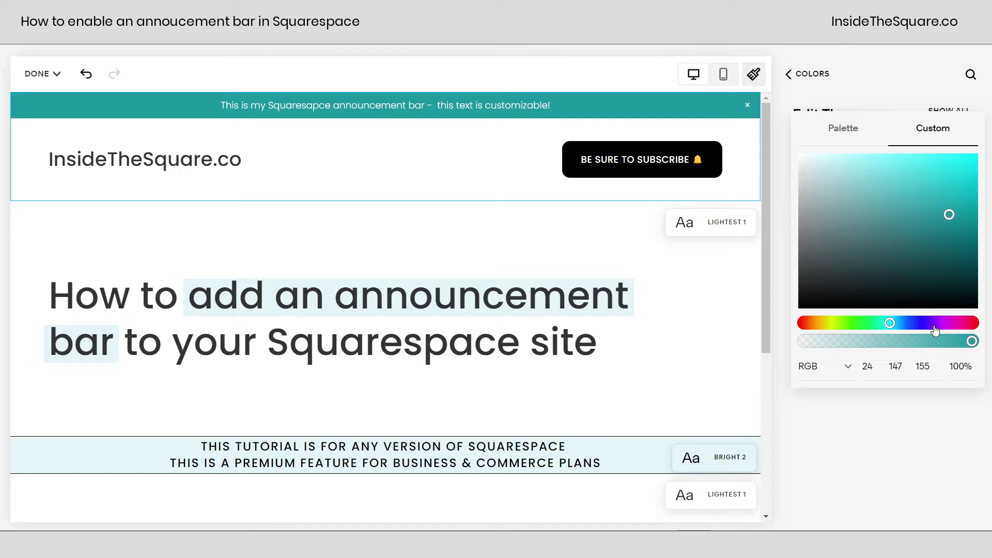
click(929, 323)
click(847, 368)
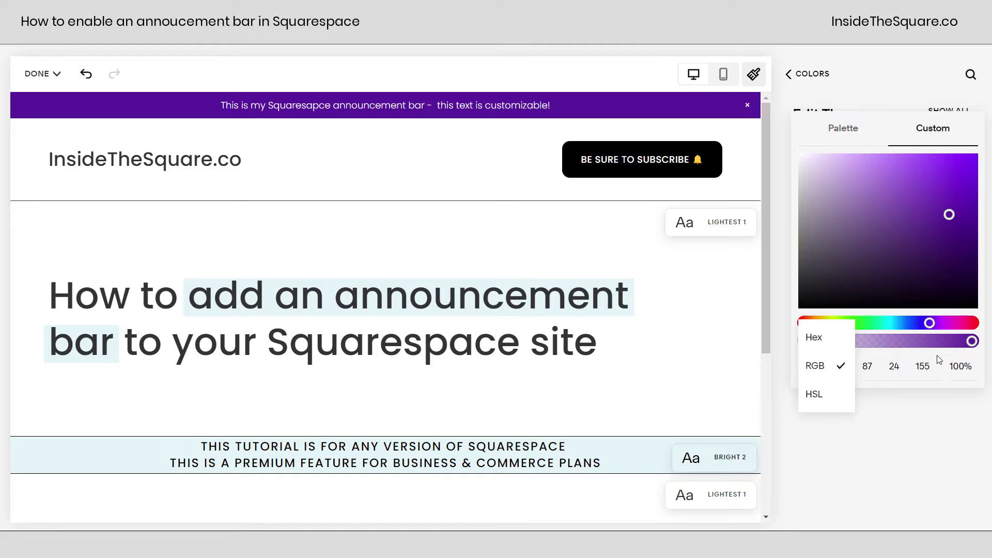
click(981, 317)
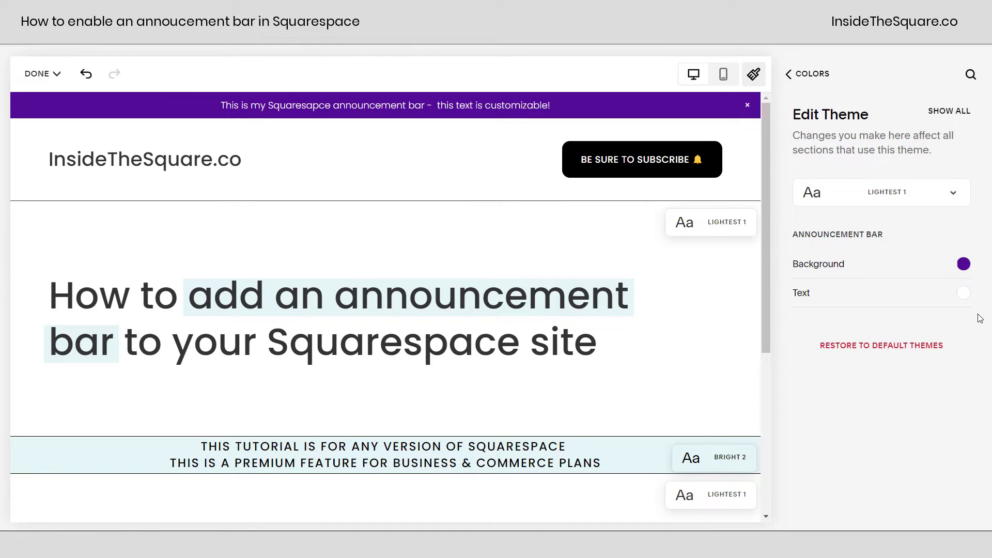
- Set the announcement bar text to a custom pale pink, RGB 250, 237, 237
click(961, 296)
click(894, 270)
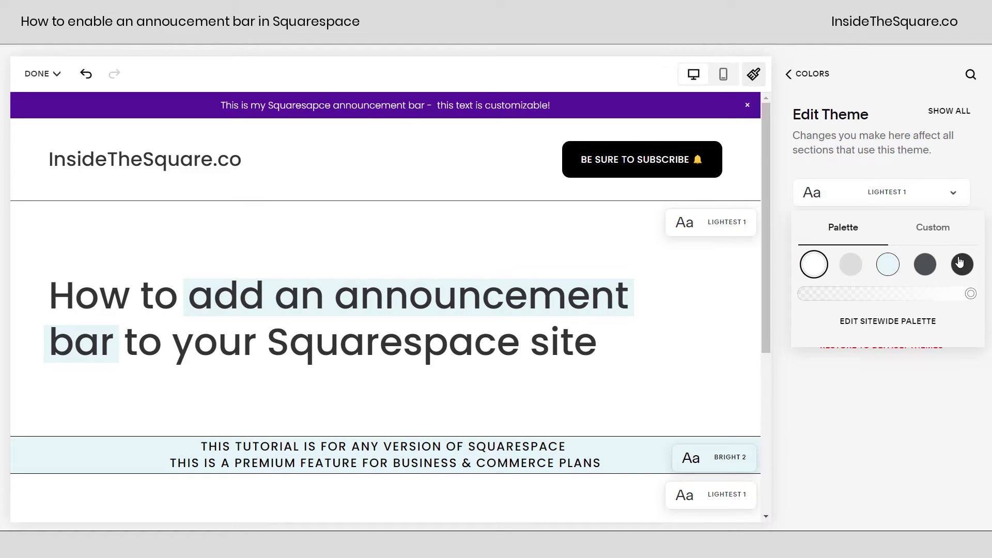
click(933, 228)
click(808, 187)
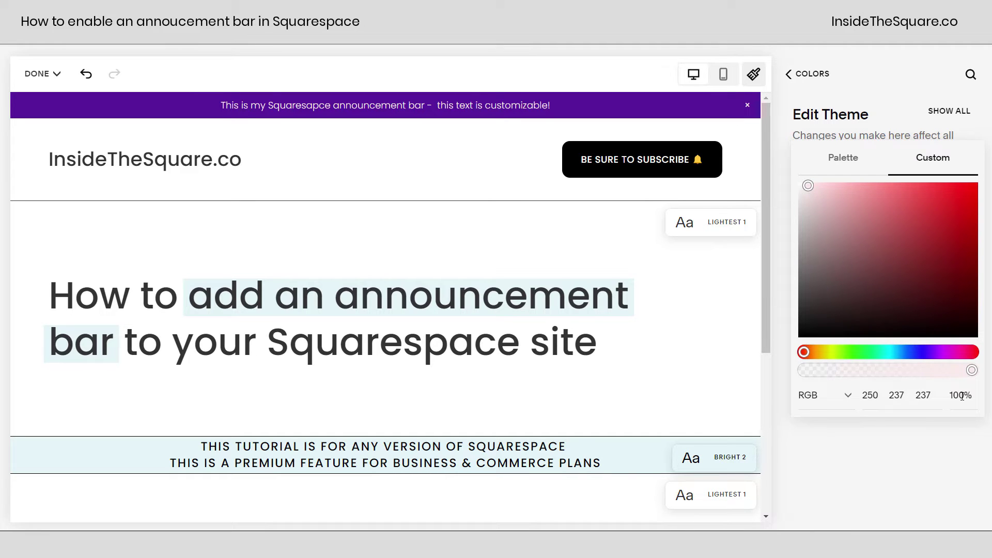
click(921, 459)
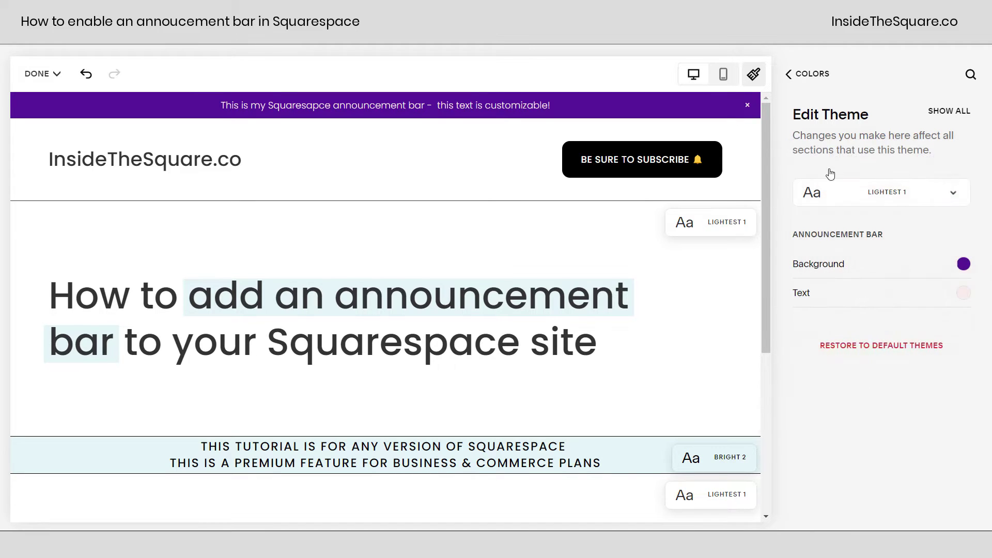
- Reopen the Lightest 1 theme from Colors and narrow it to announcement bar settings
click(813, 75)
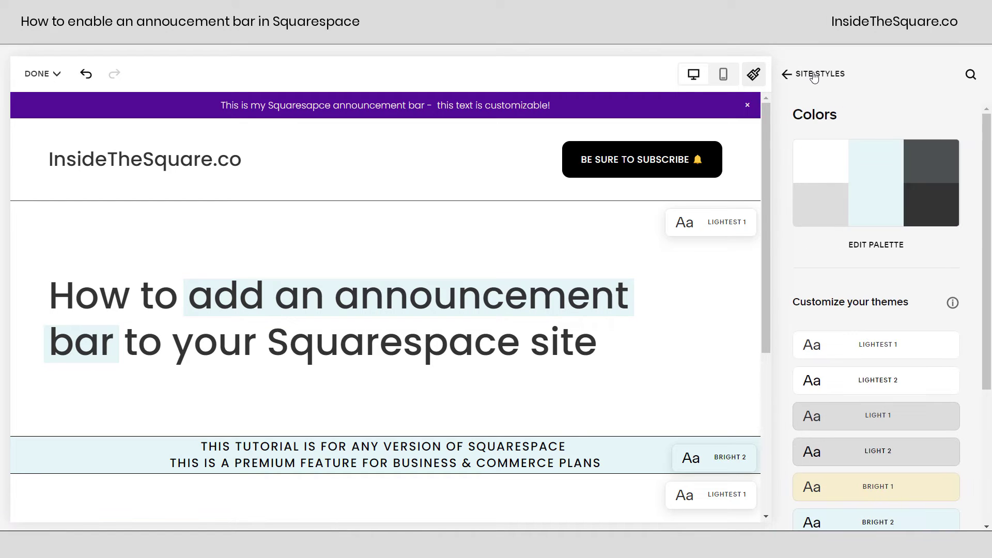
click(942, 345)
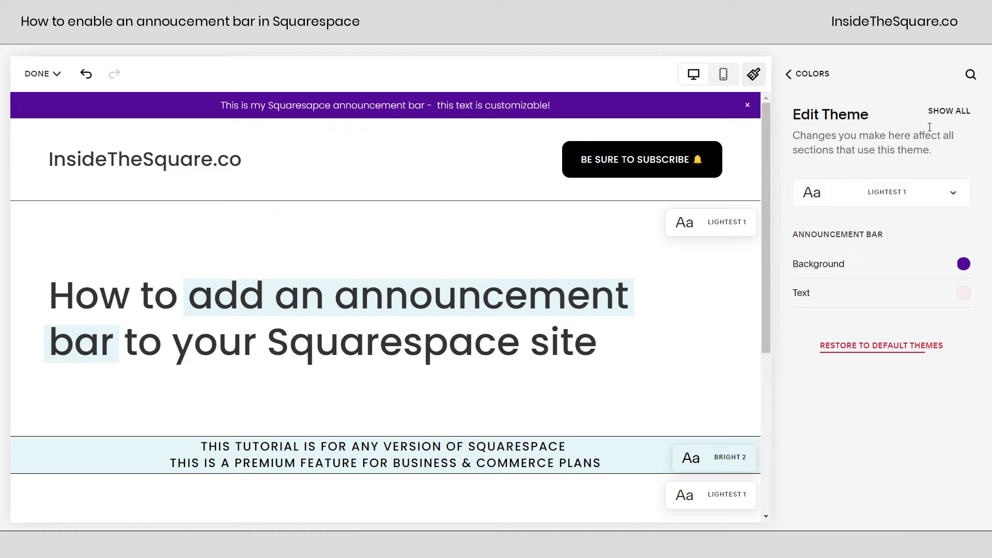
click(945, 114)
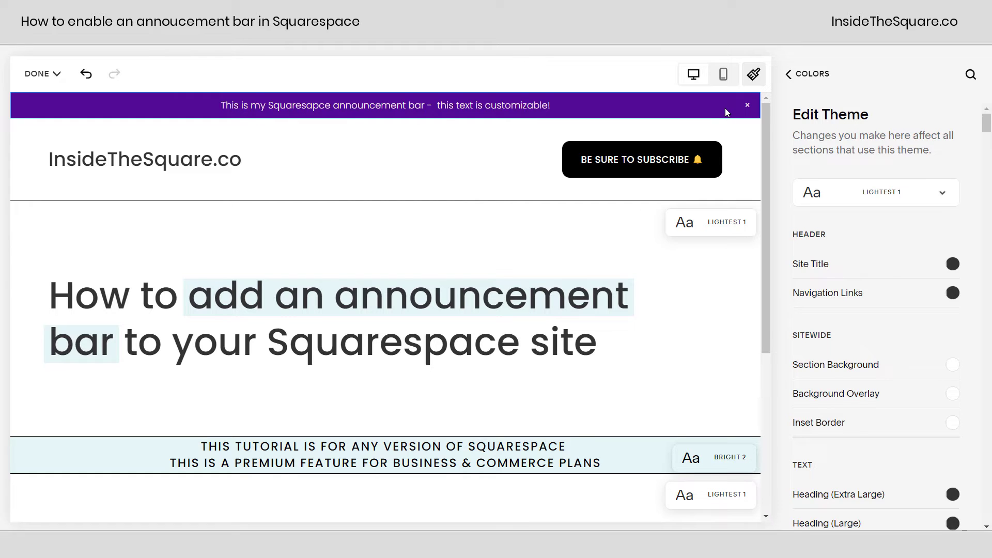
click(724, 108)
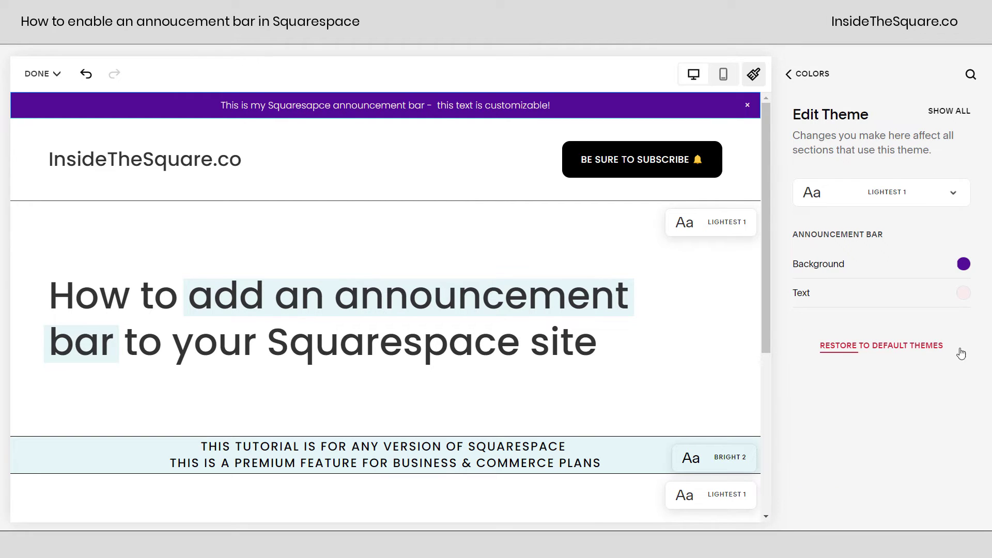
- Set the announcement bar background to the light-blue site palette colour
click(964, 264)
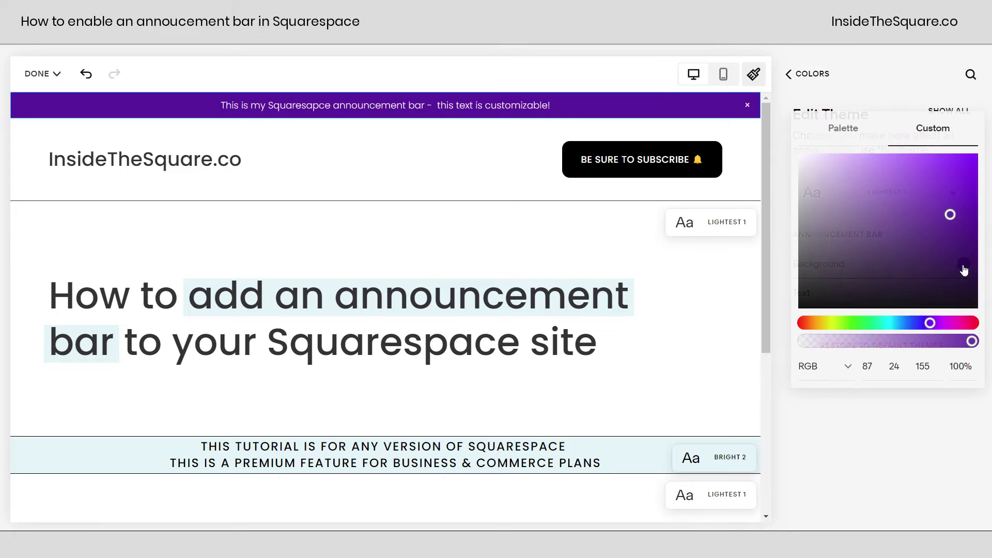
click(845, 133)
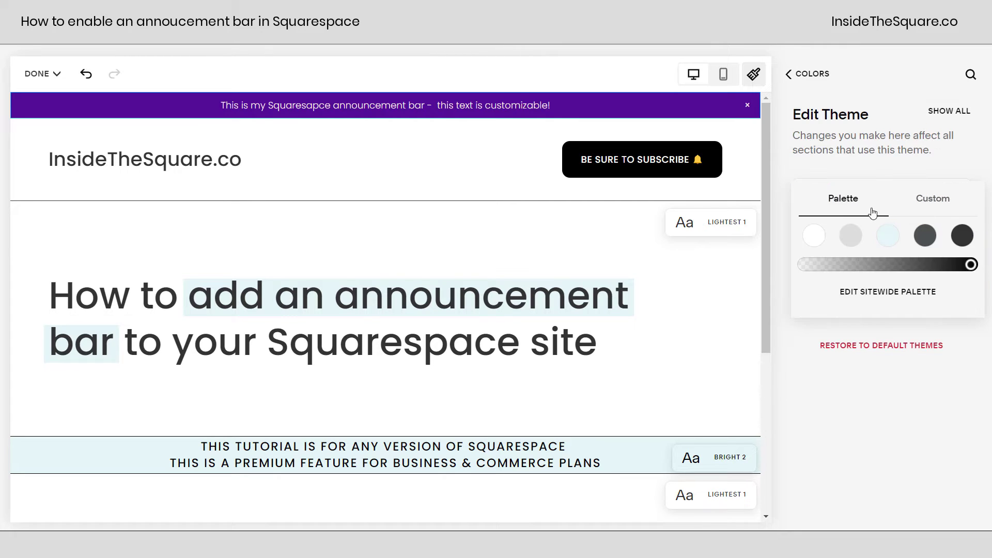
click(888, 236)
click(962, 330)
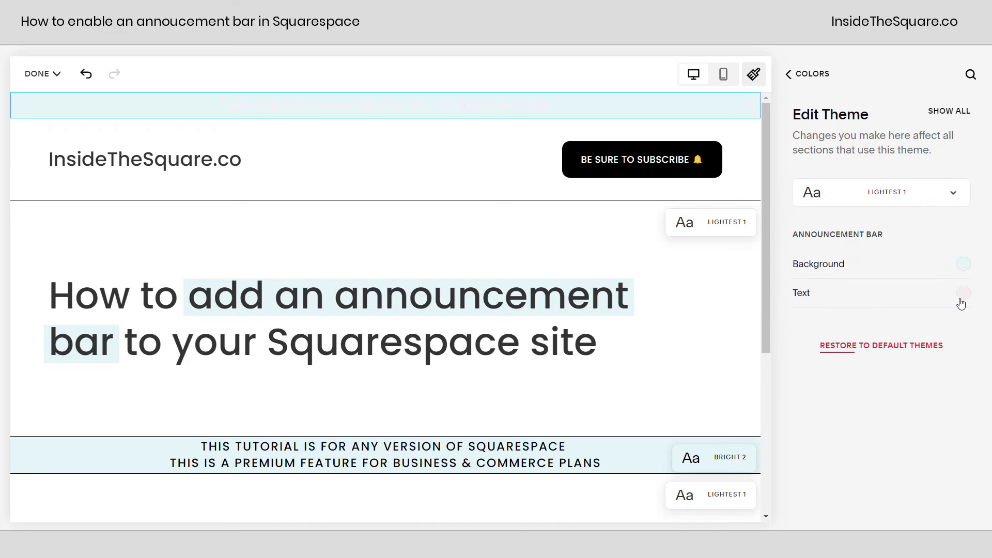
- Set the announcement bar text to the darkest site palette colour
click(963, 294)
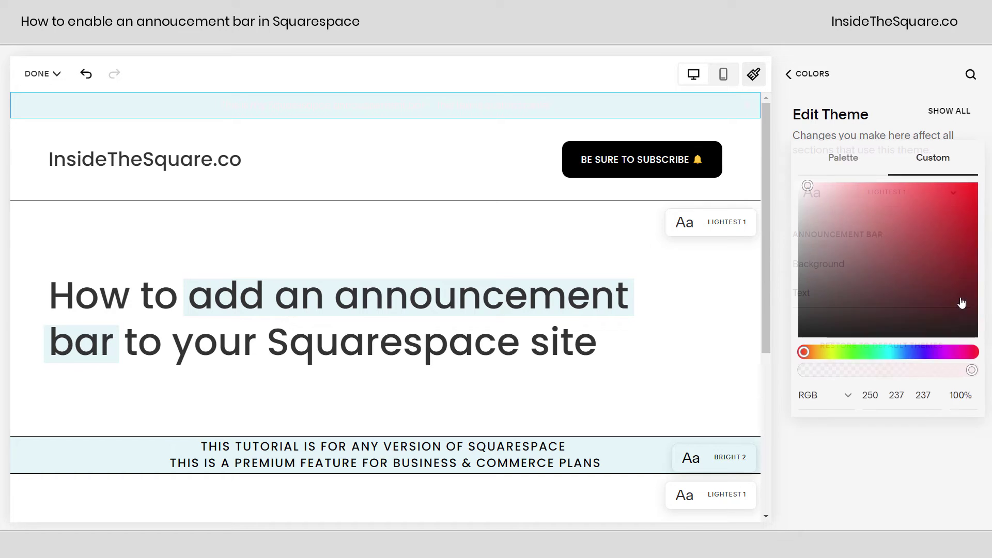
click(836, 163)
click(961, 264)
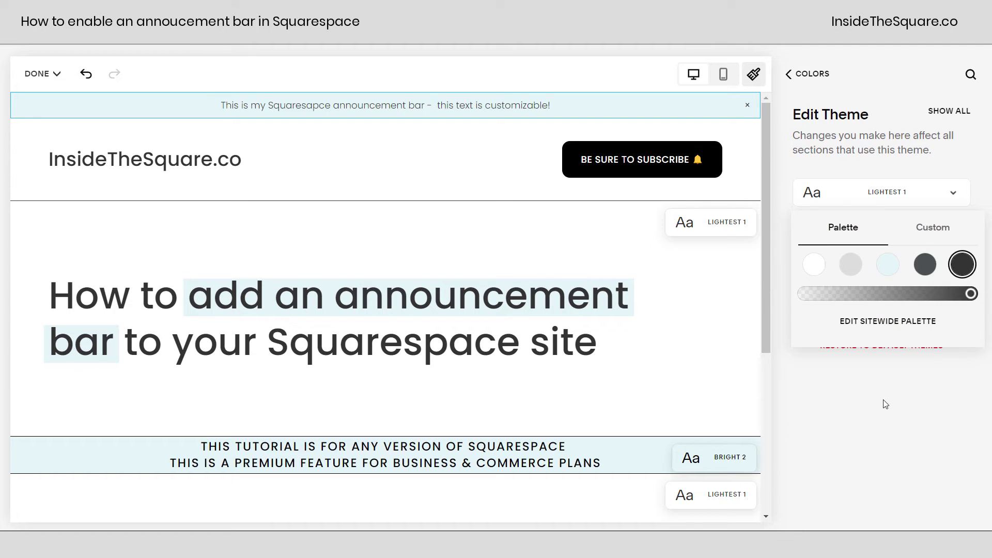